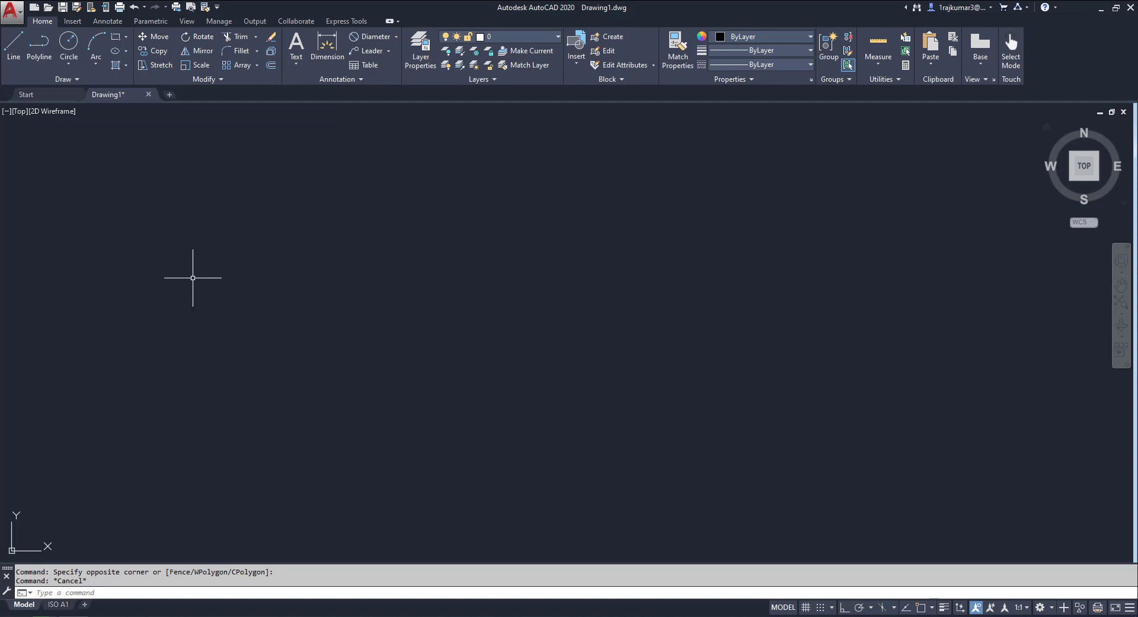
Step: Open the tool palettes and insert the Vehicles - Imperial block into the drawing
left_click(187, 21)
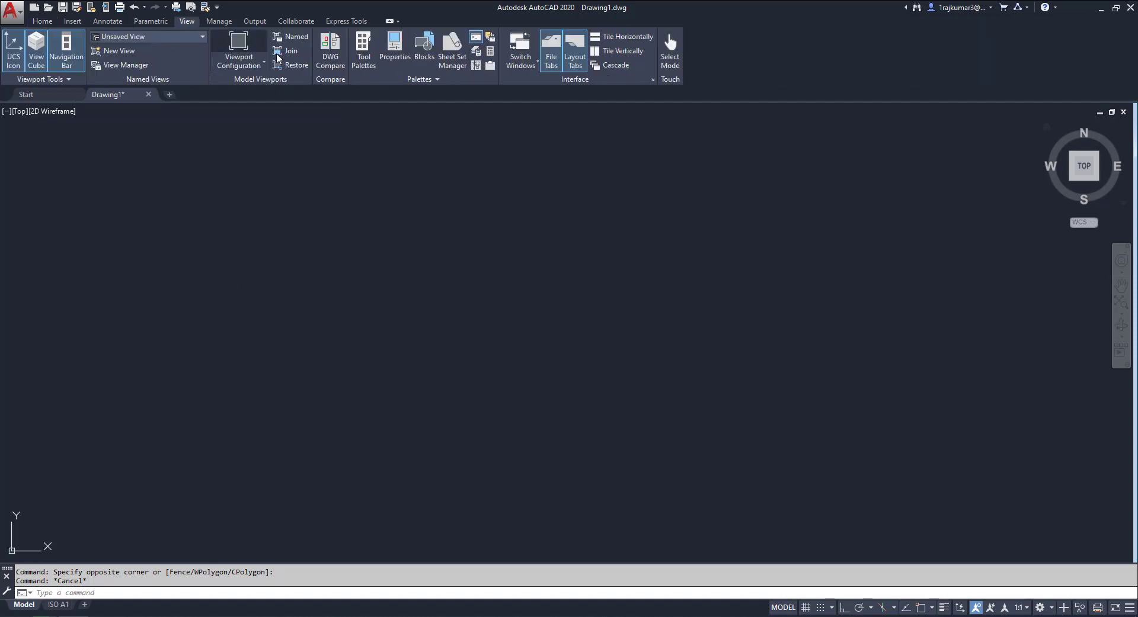
left_click(368, 66)
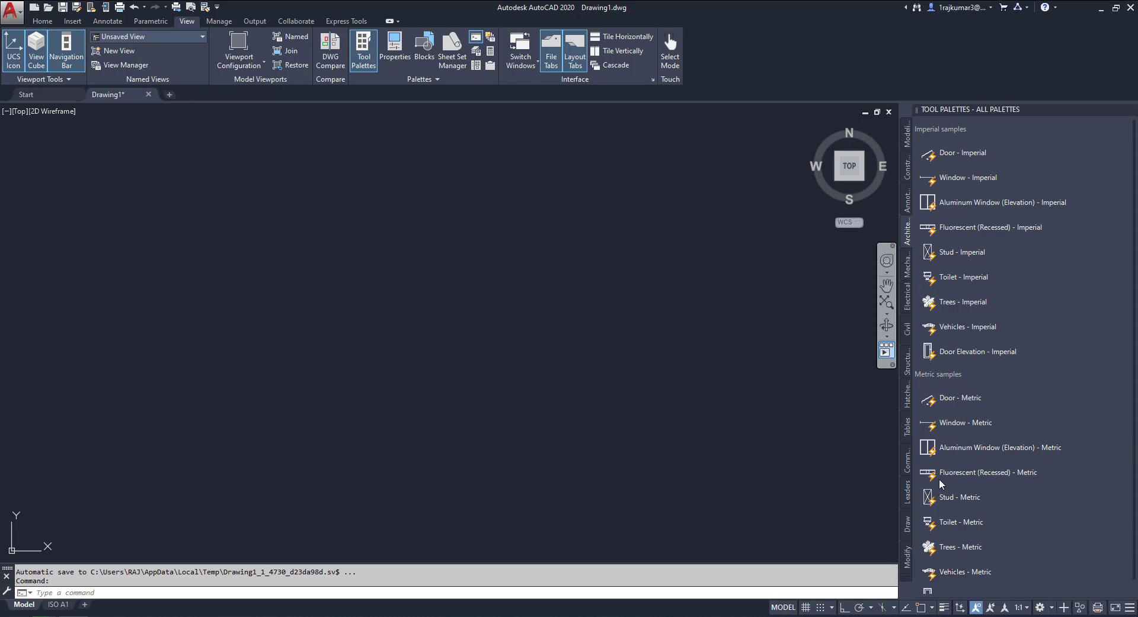
left_click(948, 329)
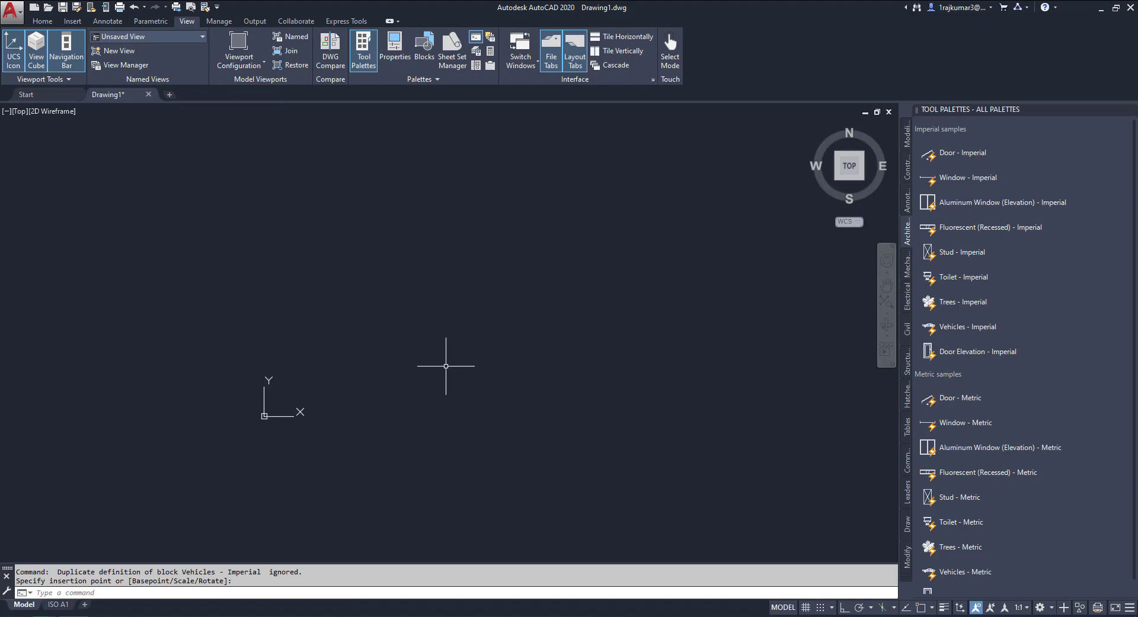
type("z")
key("Return")
key("Return")
key("Escape")
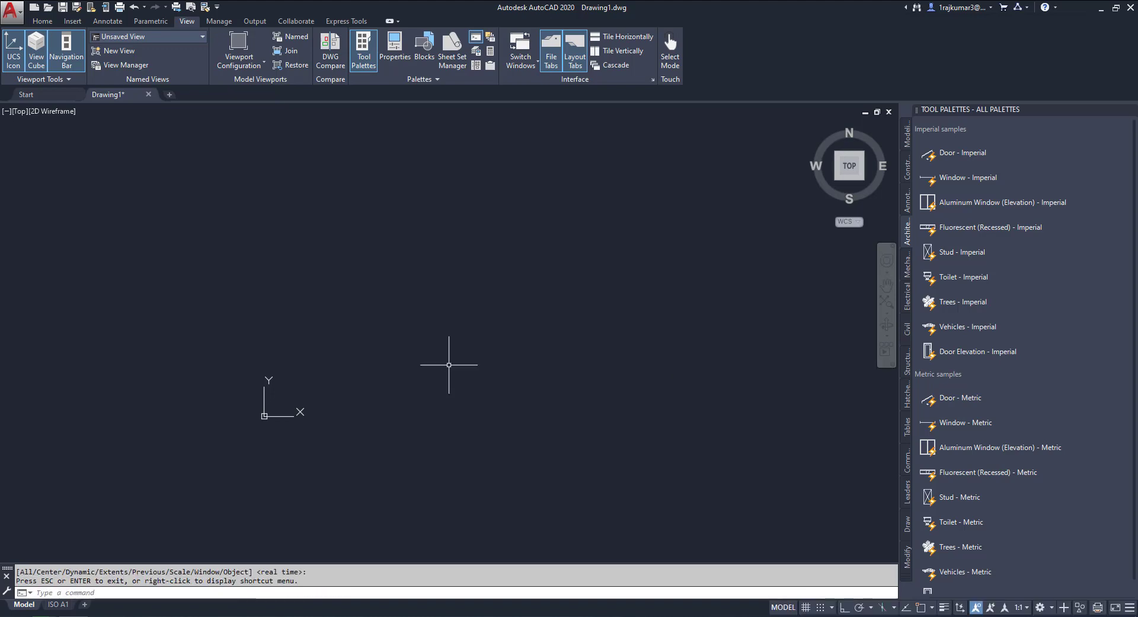
type("z")
key("Return")
type("e")
key("Return")
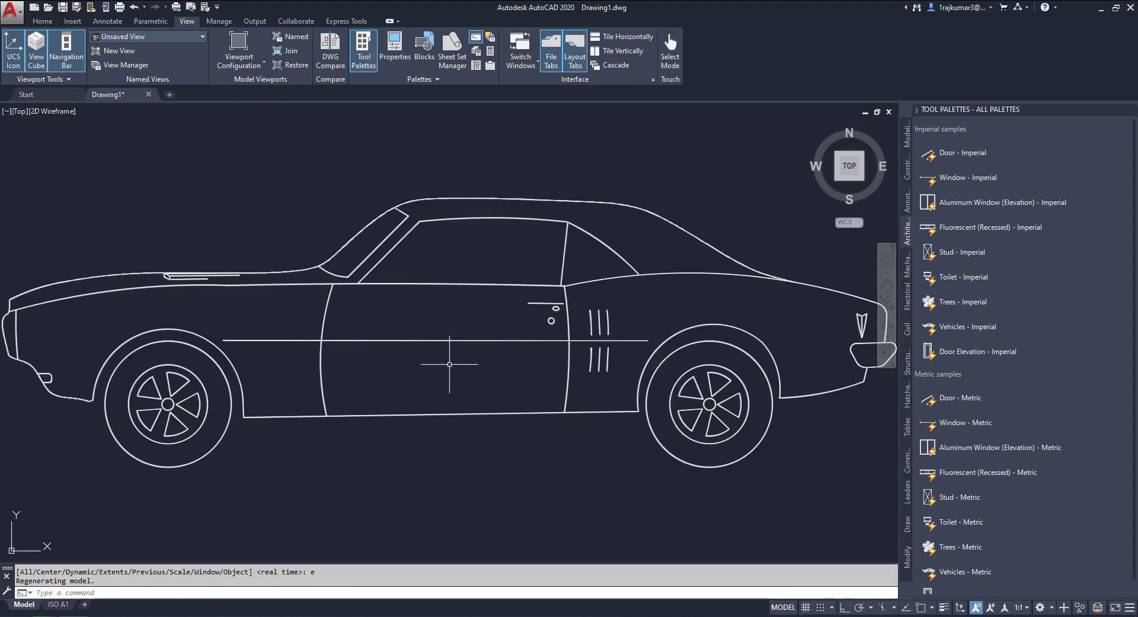
scroll(449, 364, "down", 3)
key("Escape")
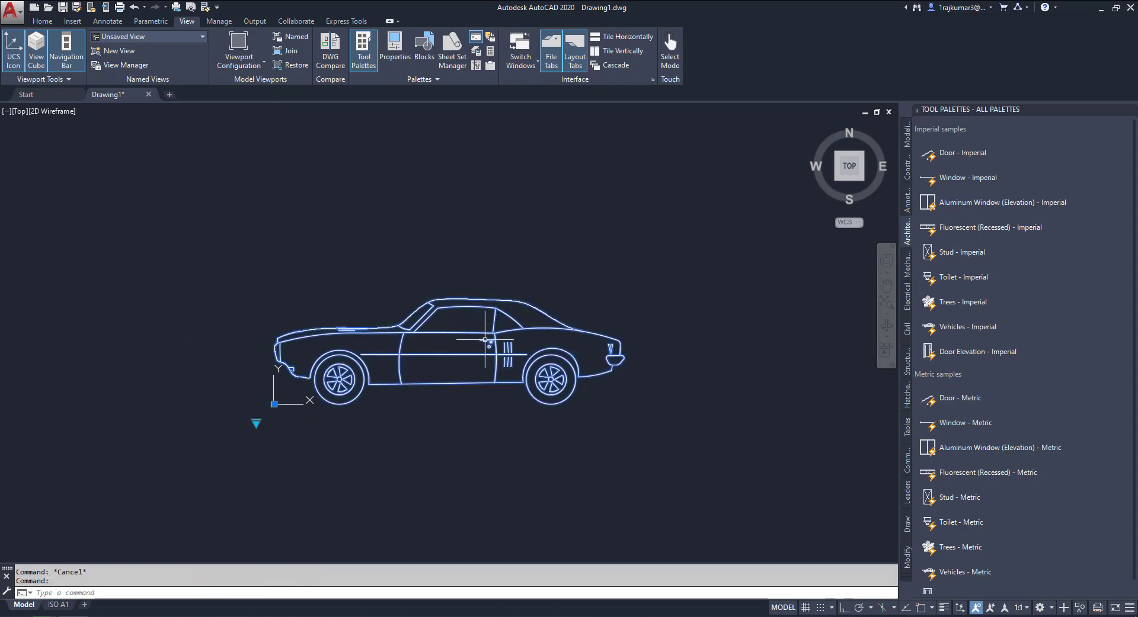
Step: Switch one car block to its front view and move it clear of the side view, on its left
left_click(256, 423)
left_click(281, 456)
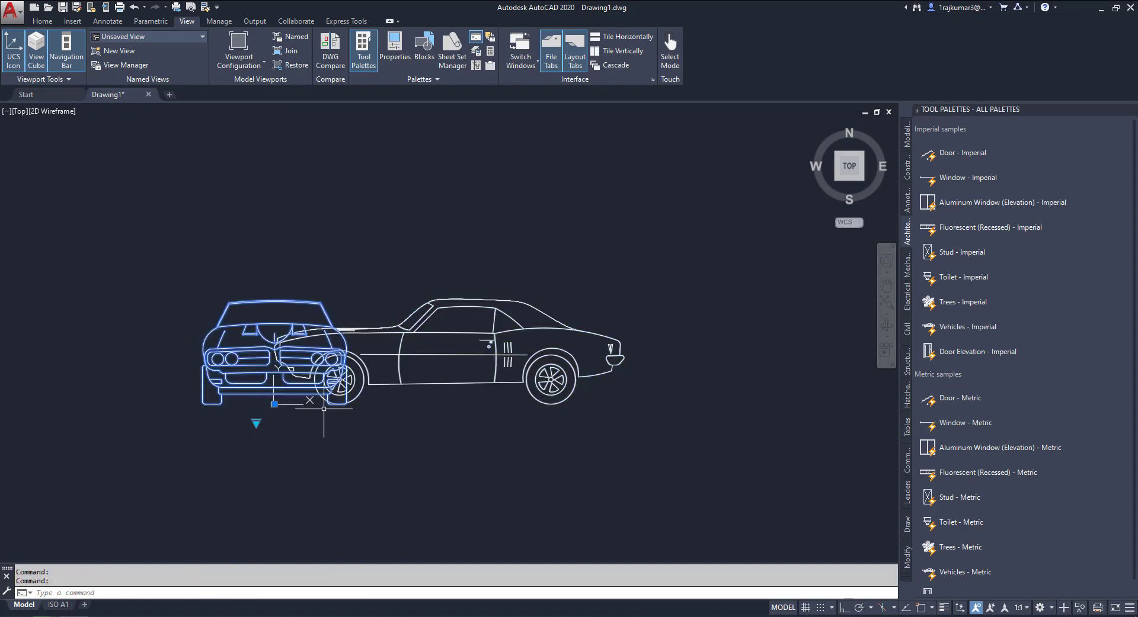
key("Escape")
left_click(318, 301)
Step: Switch another copy of the side-view car block to its rear view and move it horizontally to the right of the side view with ortho on
left_click(486, 332)
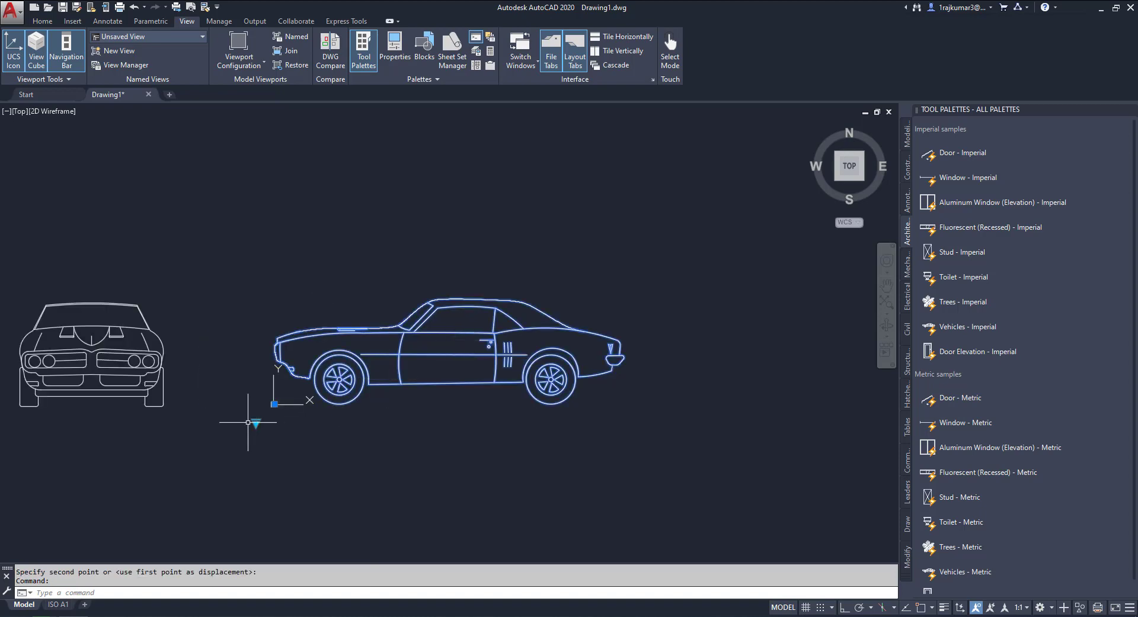
left_click(256, 423)
left_click(285, 523)
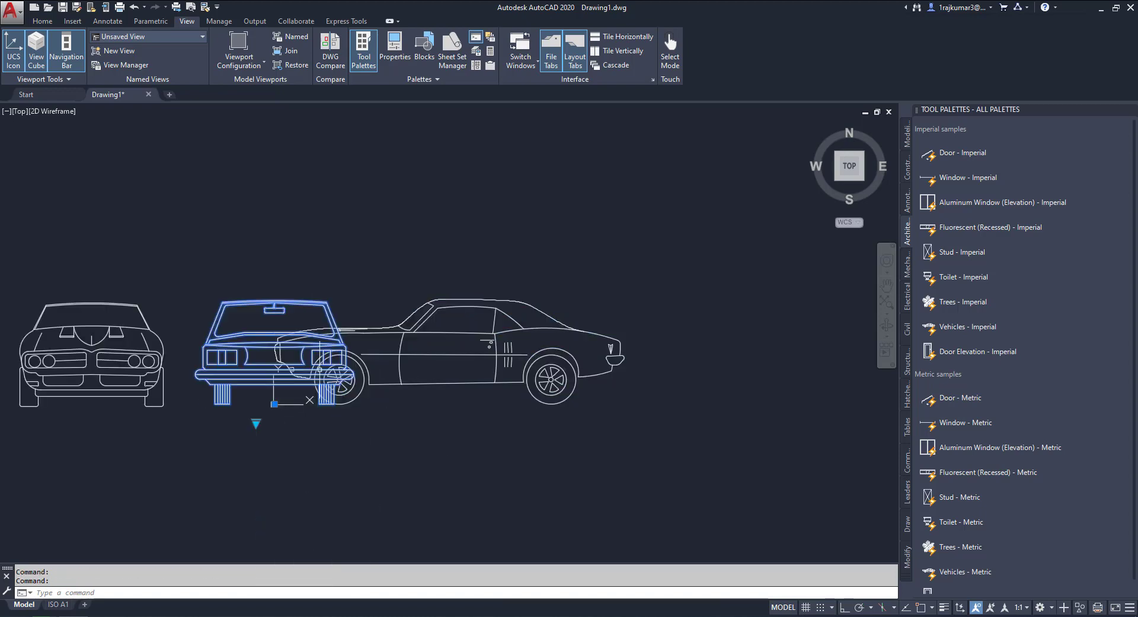
type("m")
key("space")
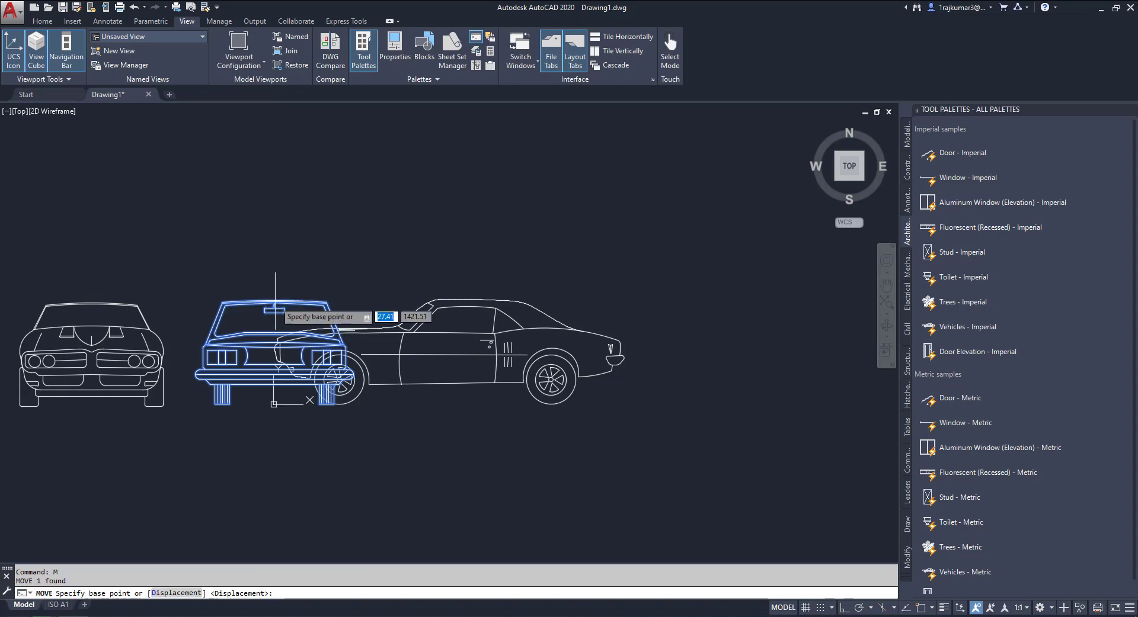
left_click(274, 305)
key("F8")
key("Escape")
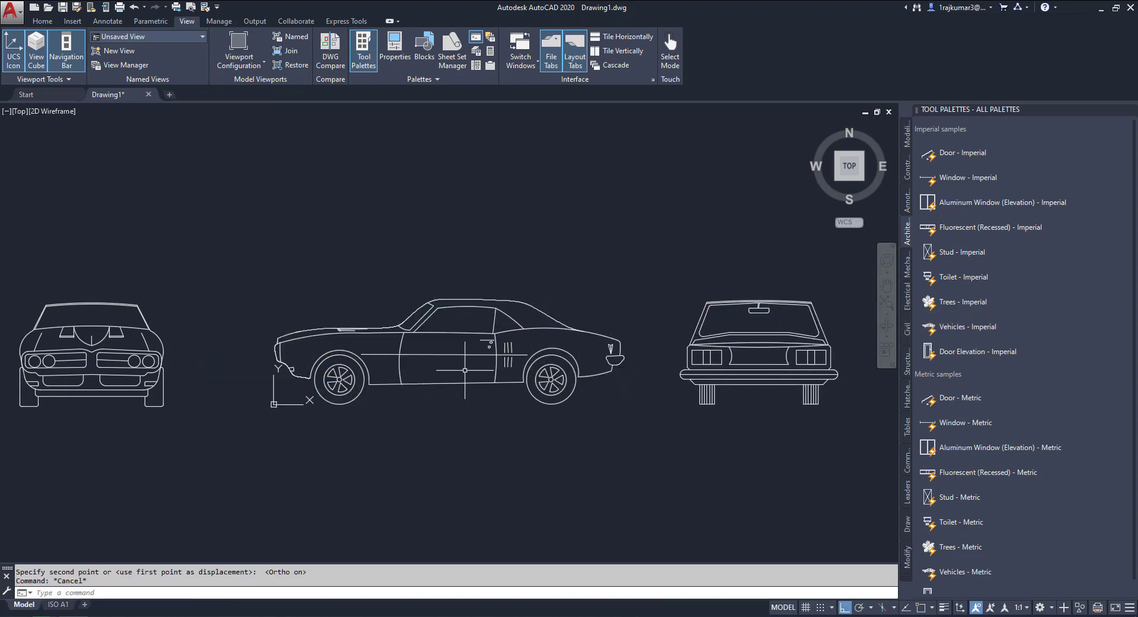
Step: Insert the Door Elevation - Imperial block above the side-view car
left_click(955, 356)
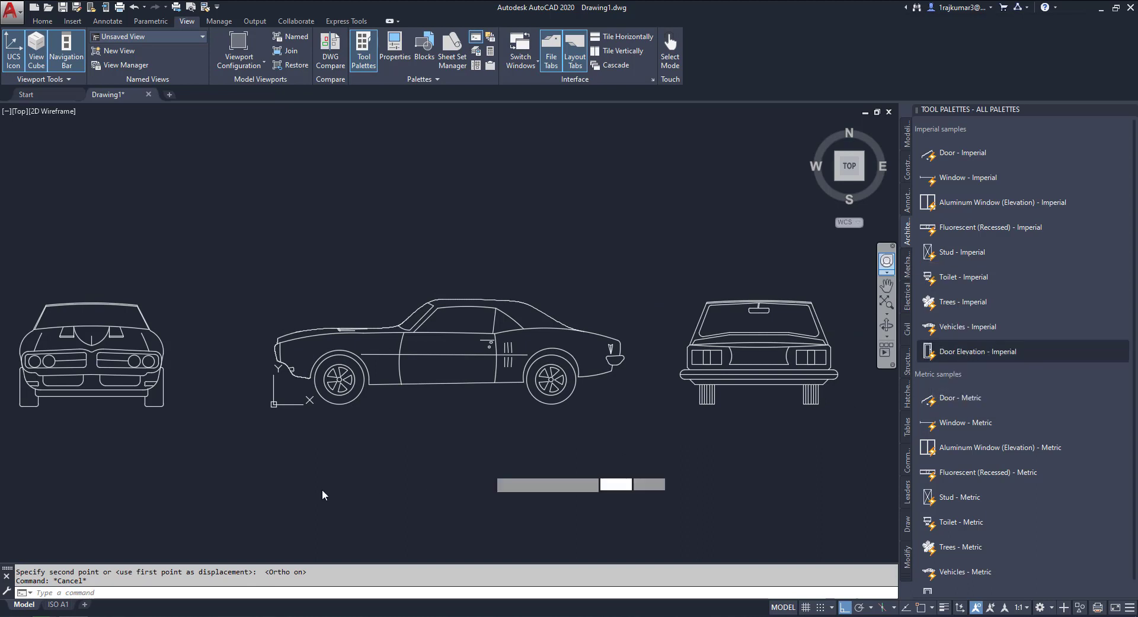
scroll(302, 487, "down", 2)
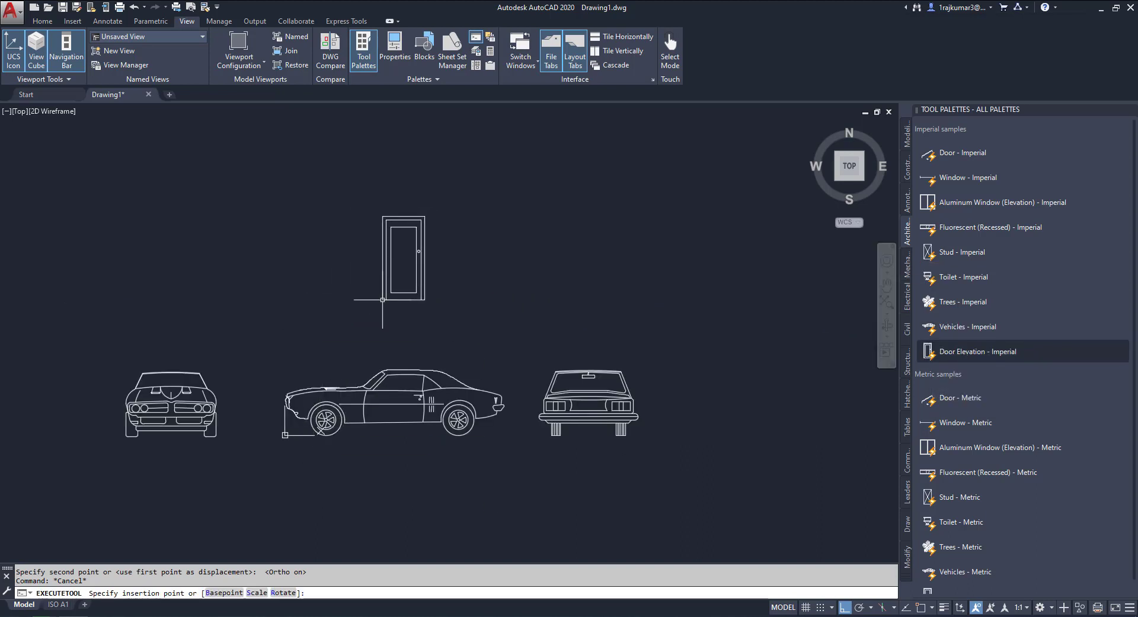
left_click(391, 306)
Step: Try to resize the door block's width from its lower right corner
left_click(407, 296)
left_click(379, 289)
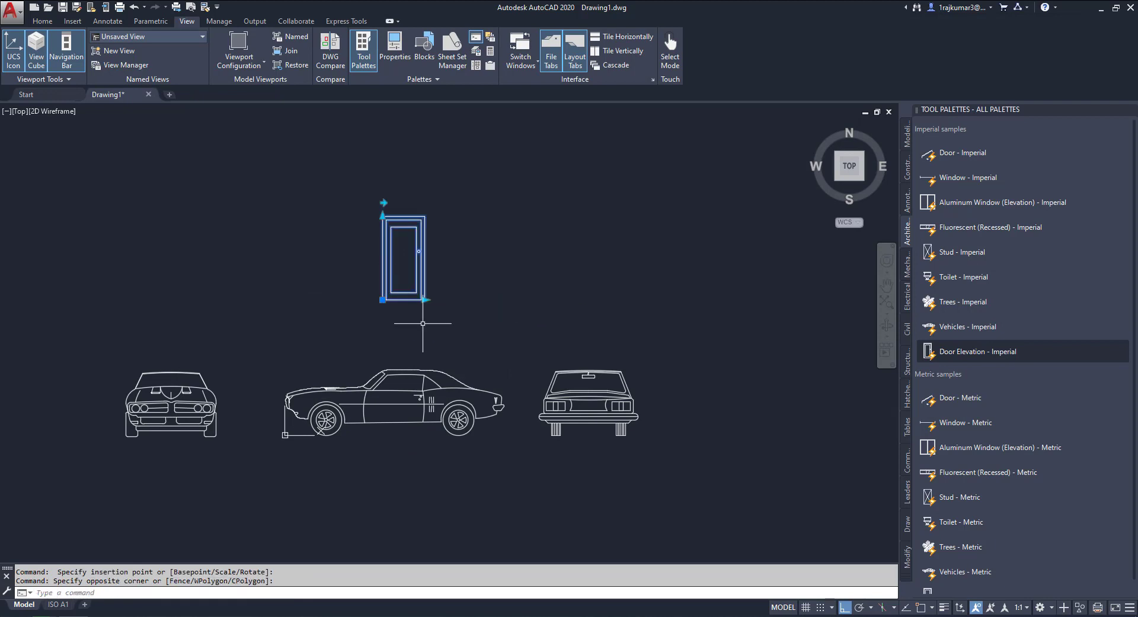
left_click(424, 299)
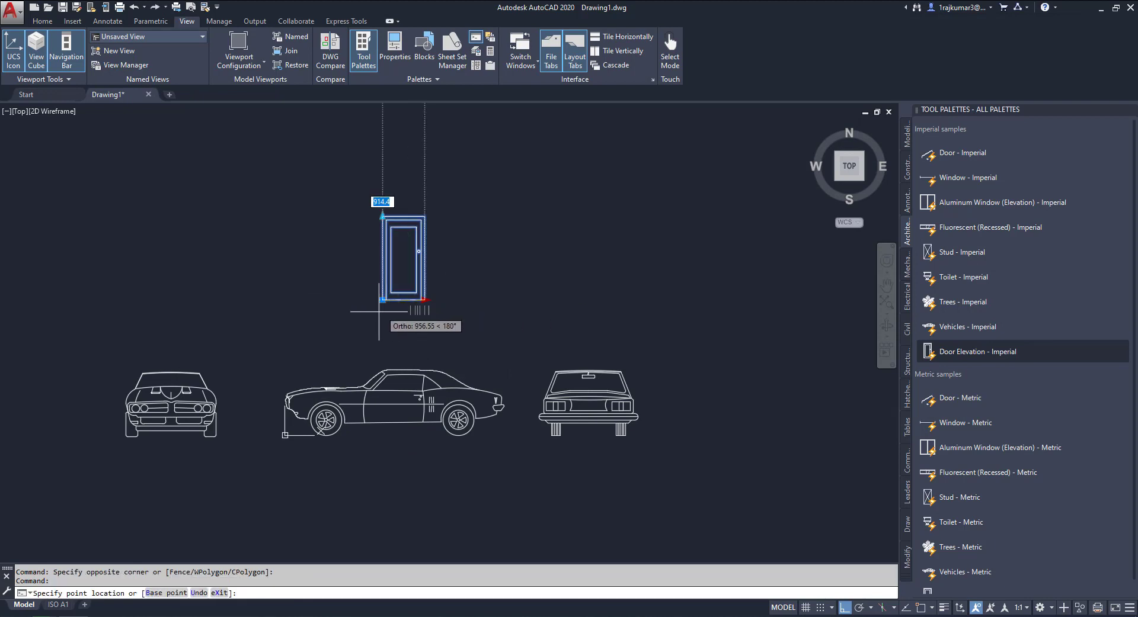
scroll(420, 317, "up", 3)
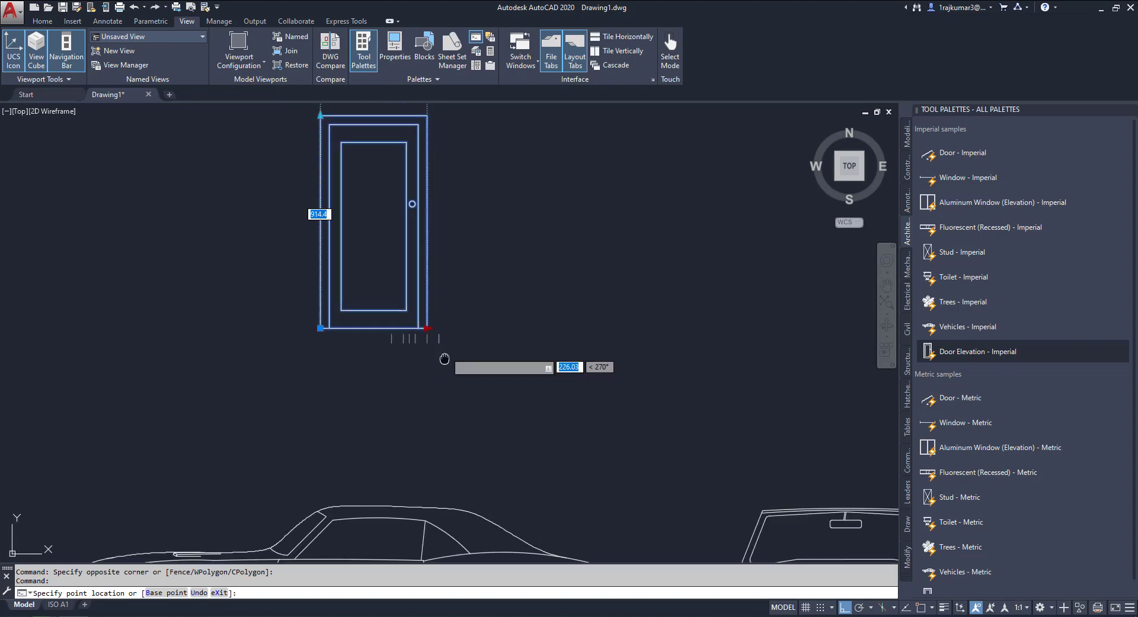
middle_click_drag(444, 358, 427, 480)
scroll(433, 203, "down", 4)
key("Escape")
key("Escape")
middle_click_drag(370, 231, 343, 340)
Step: Try to resize the door block's height from its upper left corner
left_click(394, 315)
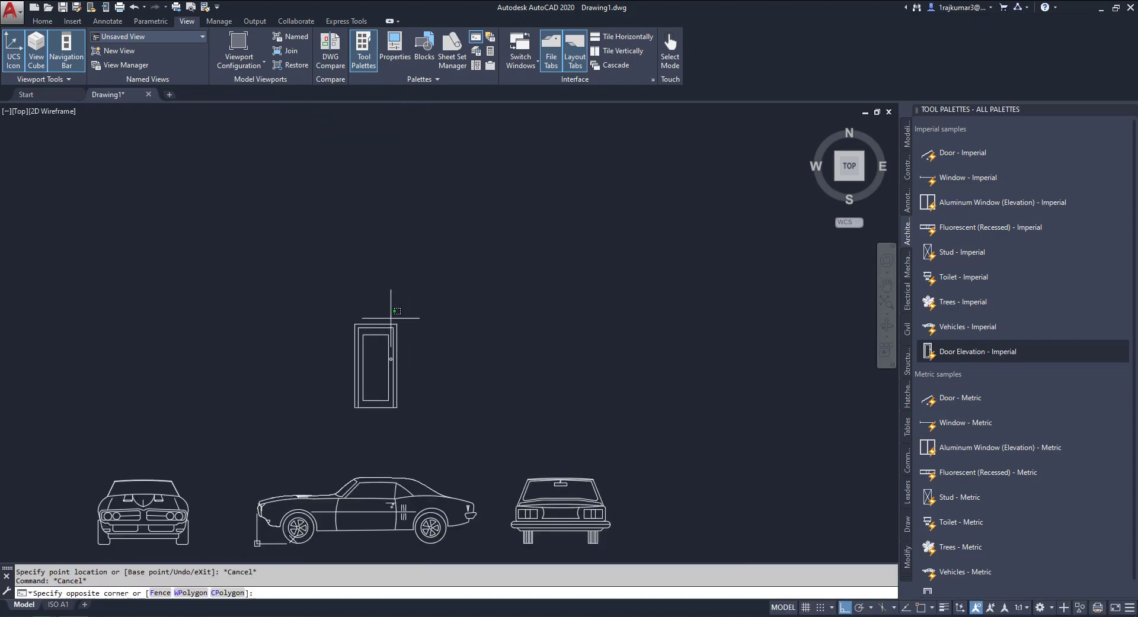
left_click(374, 360)
left_click(354, 324)
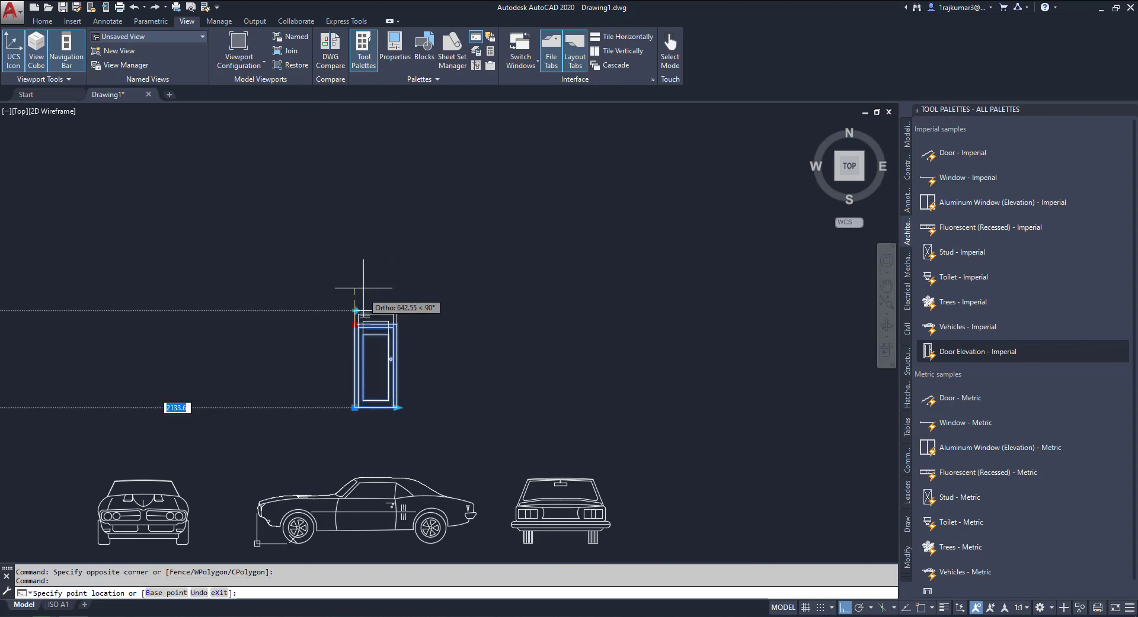
key("Escape")
scroll(368, 297, "up", 2)
key("Escape")
Step: Flip the door elevation block horizontally so its knob is on the opposite side
left_click(384, 332)
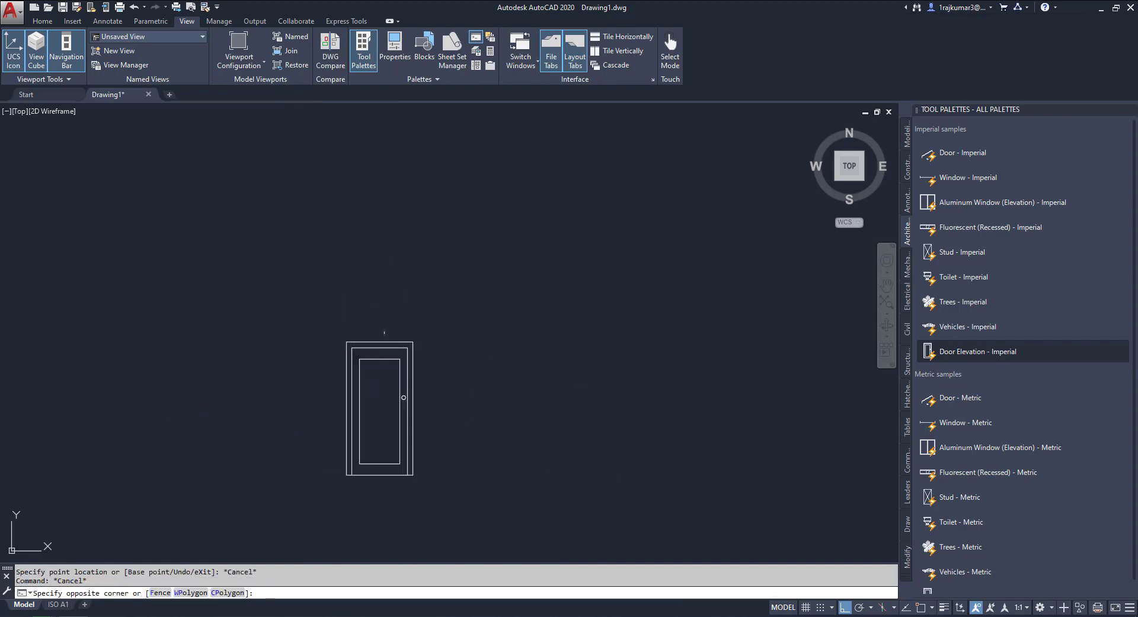
left_click(372, 354)
left_click(347, 320)
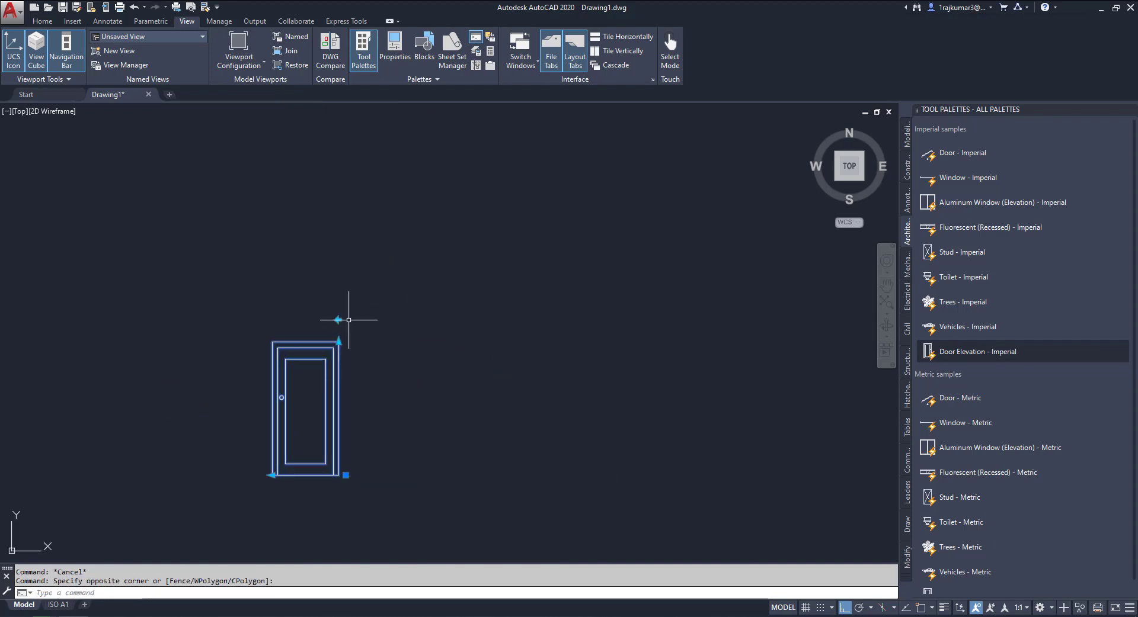
key("Escape")
Step: Show the 3D Make group of tool palettes, and switch to the Structural group
scroll(401, 337, "down", 4)
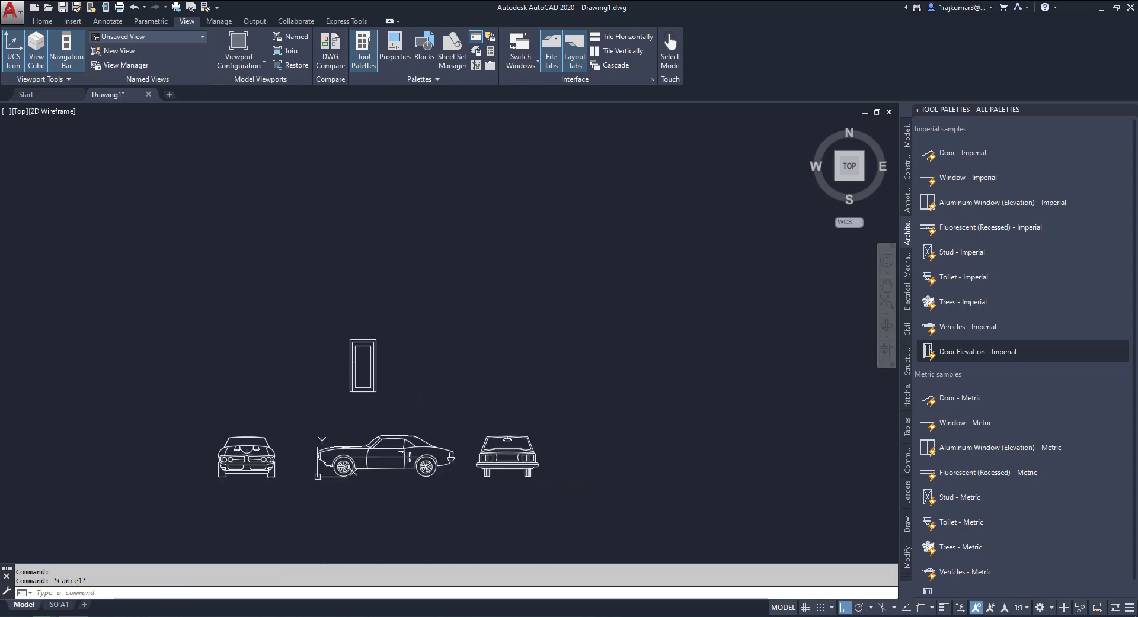
middle_click_drag(435, 437, 432, 433)
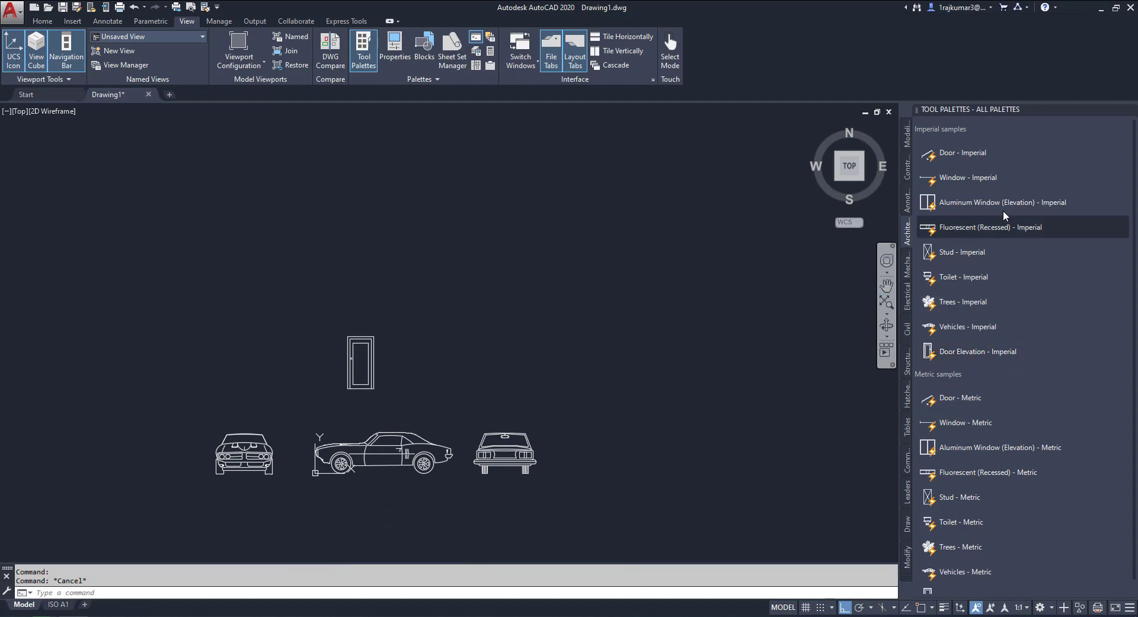
right_click(1070, 110)
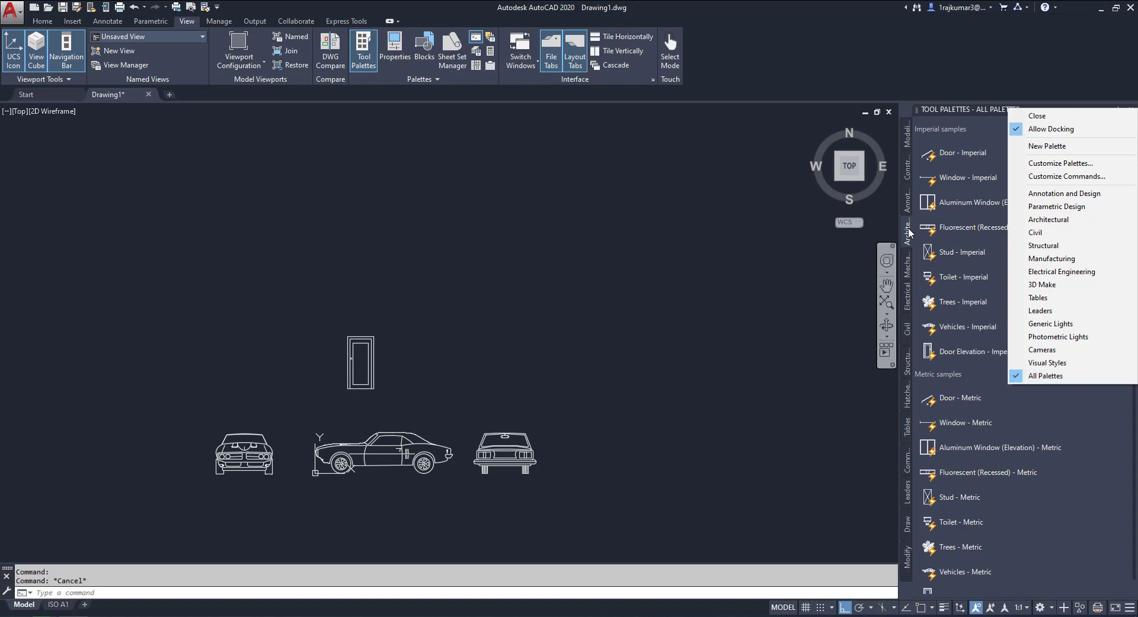
left_click(1028, 286)
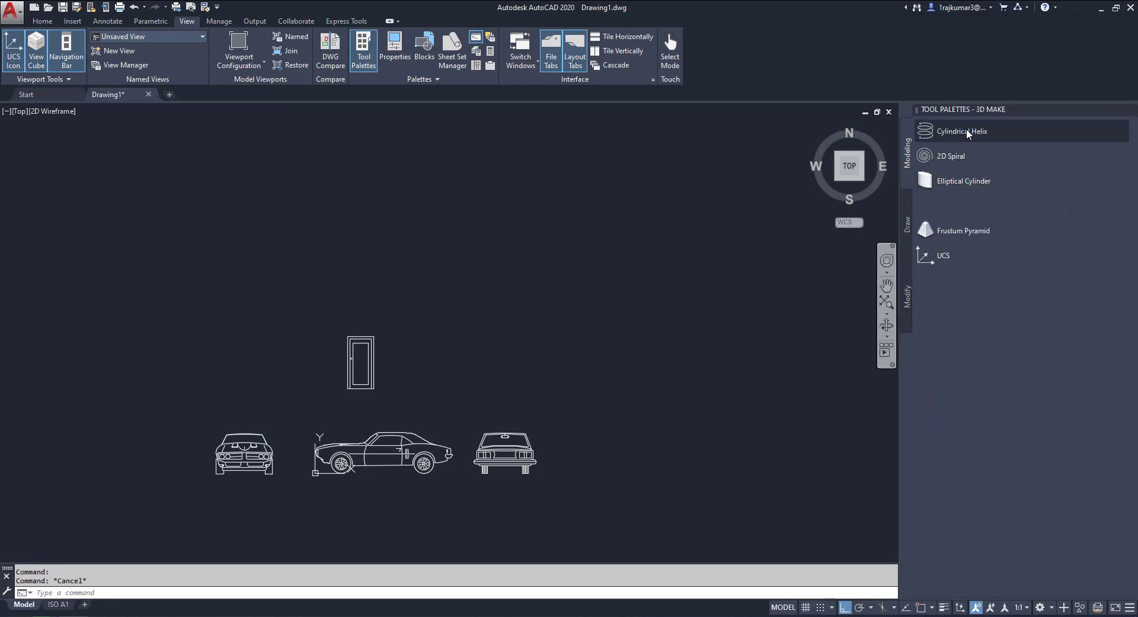
right_click(1041, 118)
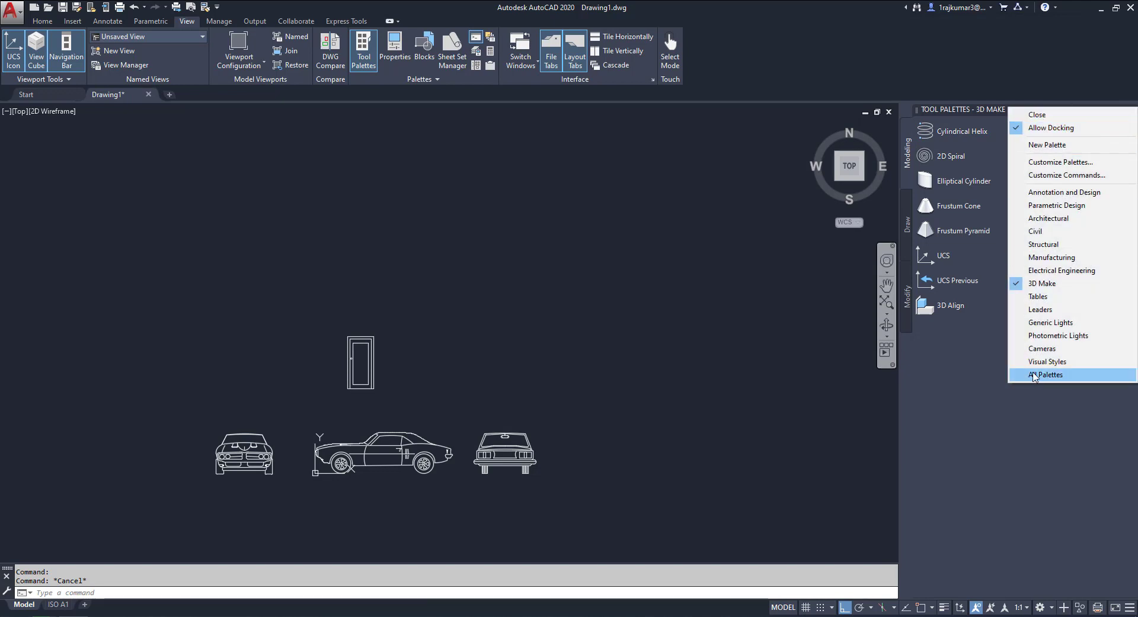
left_click(1038, 244)
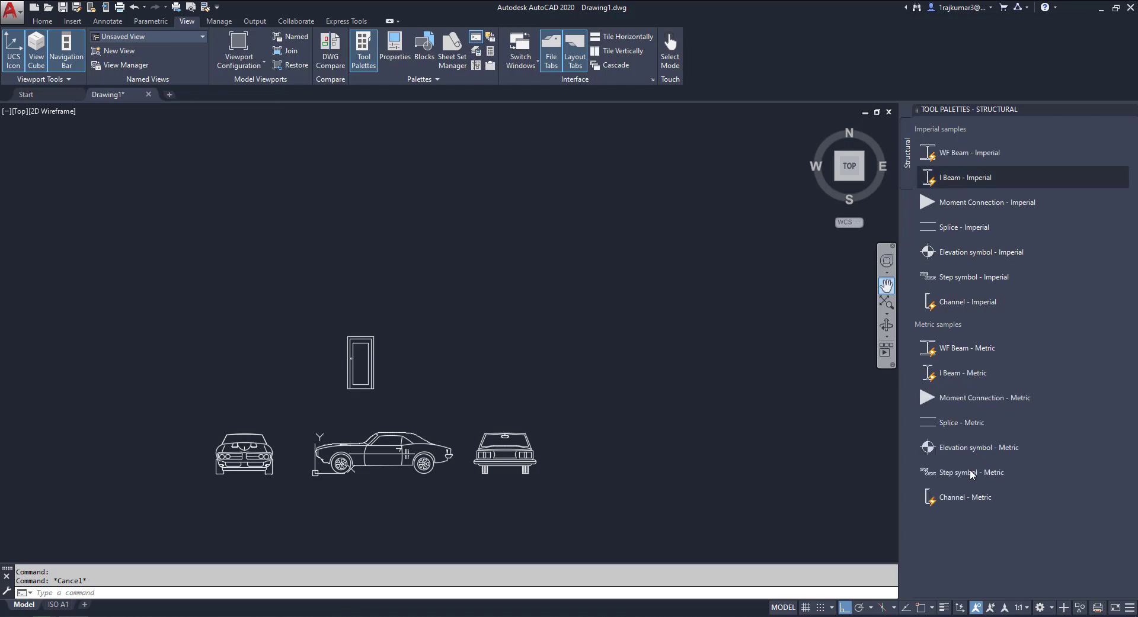
Step: Create a new tool palette named May Pallate in the Structural group
right_click(1061, 113)
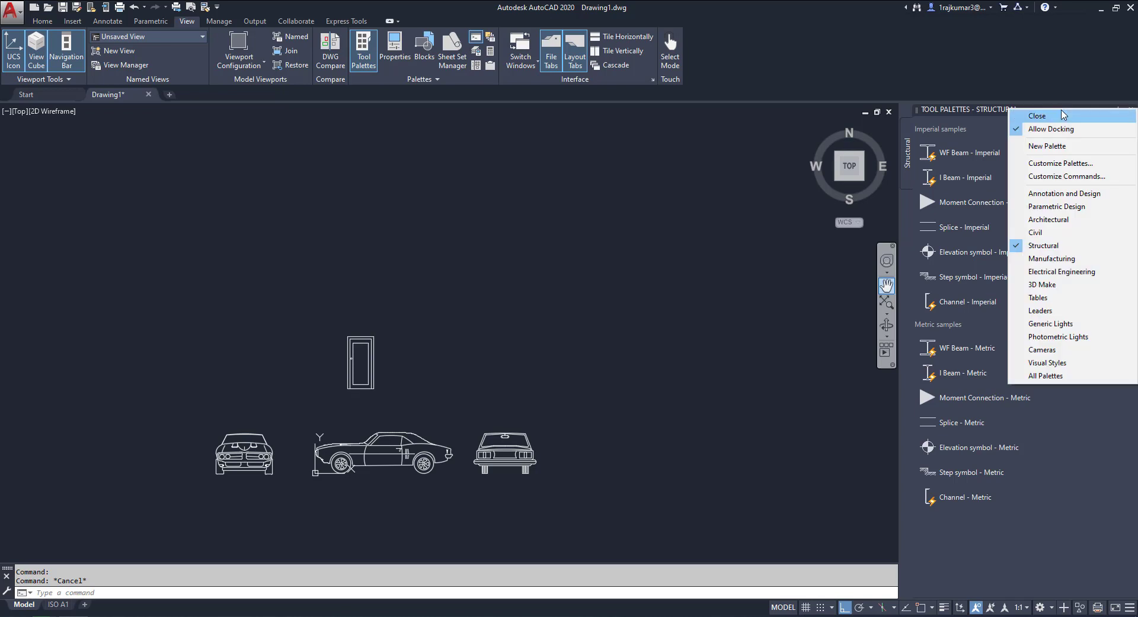
left_click(1055, 147)
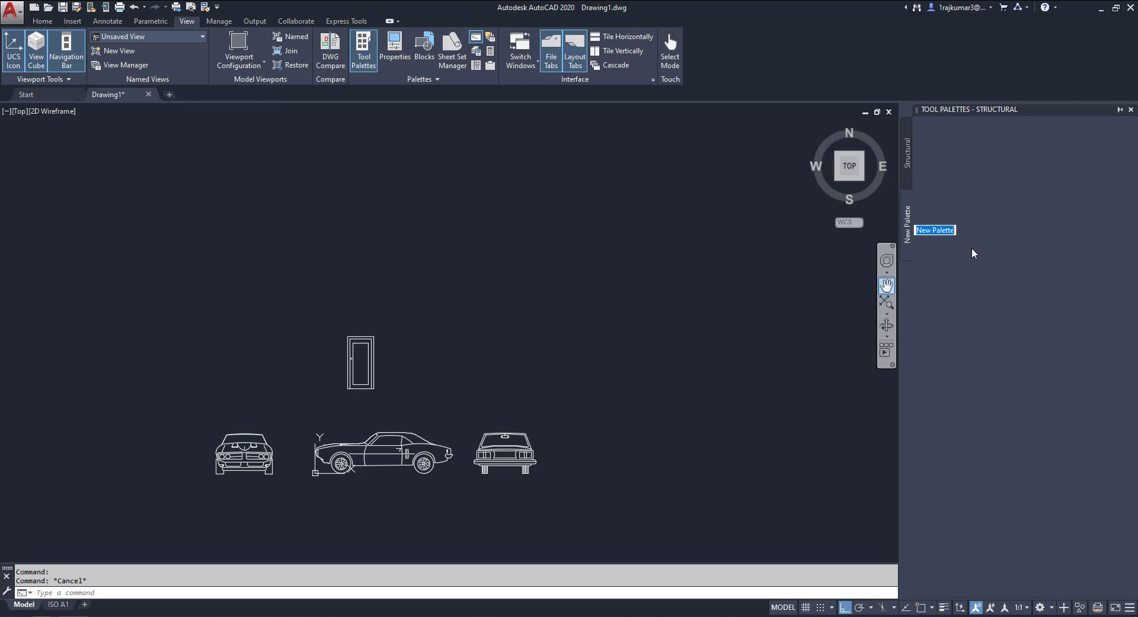
type("May Pallate")
key("Return")
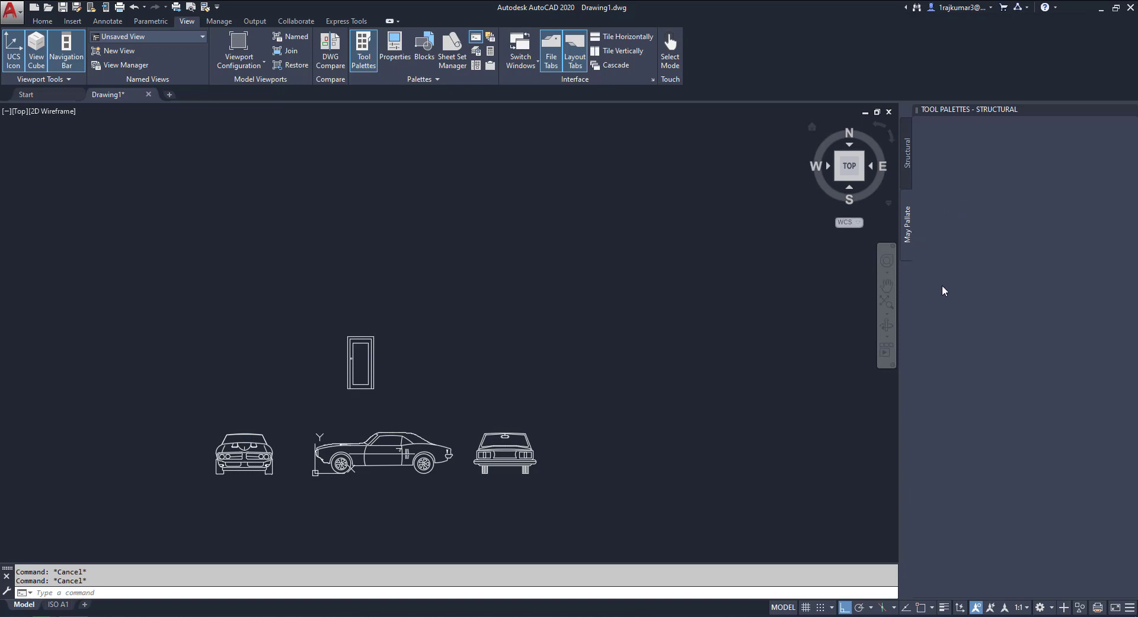
Step: Try to add the rear-view car block to the May Pallate palette from the unsaved drawing
left_click(512, 454)
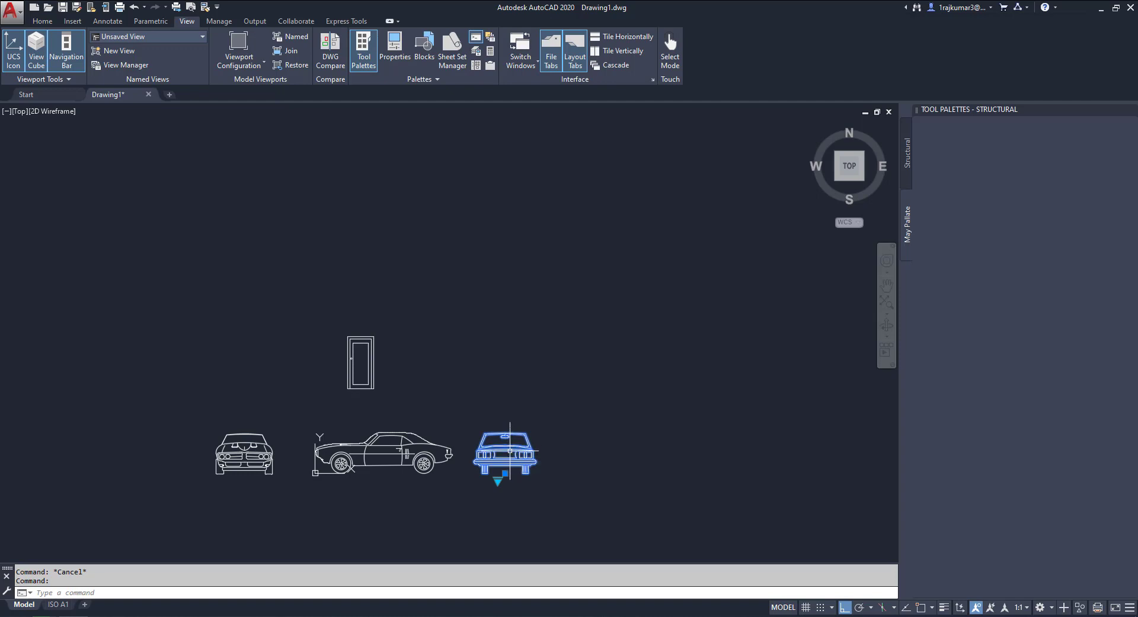
left_click_drag(510, 451, 1015, 198)
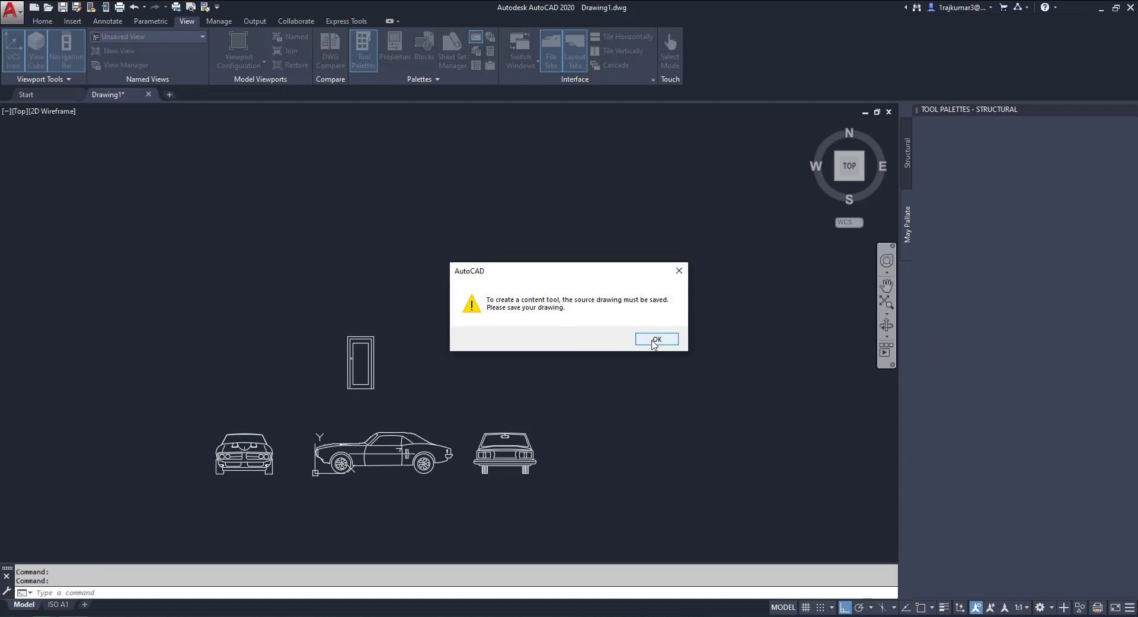
left_click(657, 339)
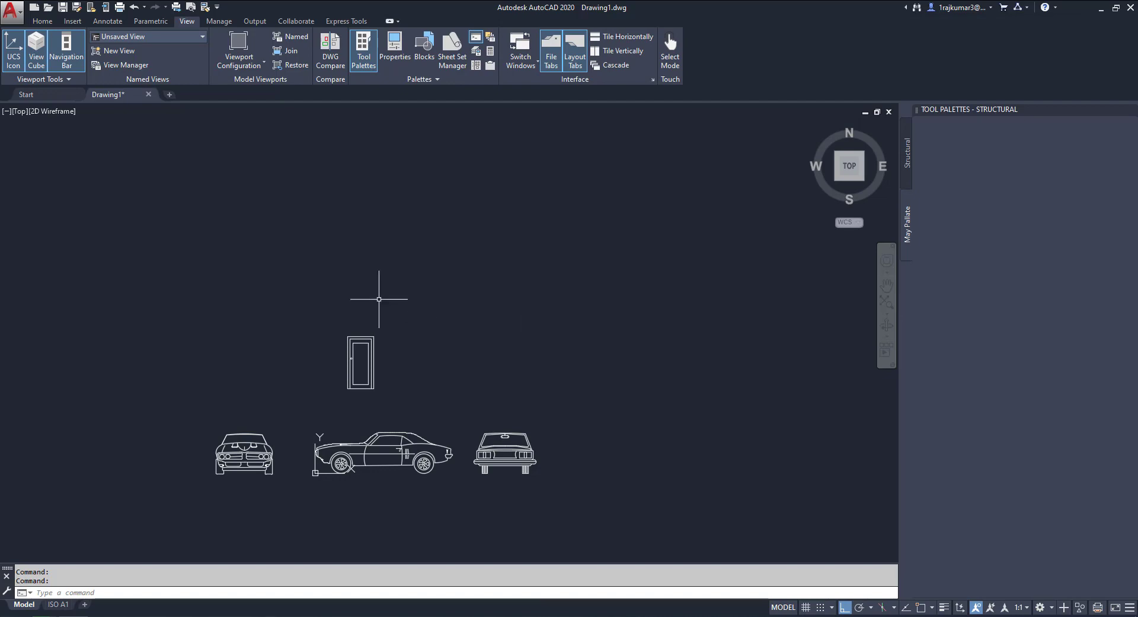
Step: Save the drawing to the desktop as Drawing1.dwg and add the door elevation block to the May Pallate palette
key("ctrl+s")
left_click(728, 426)
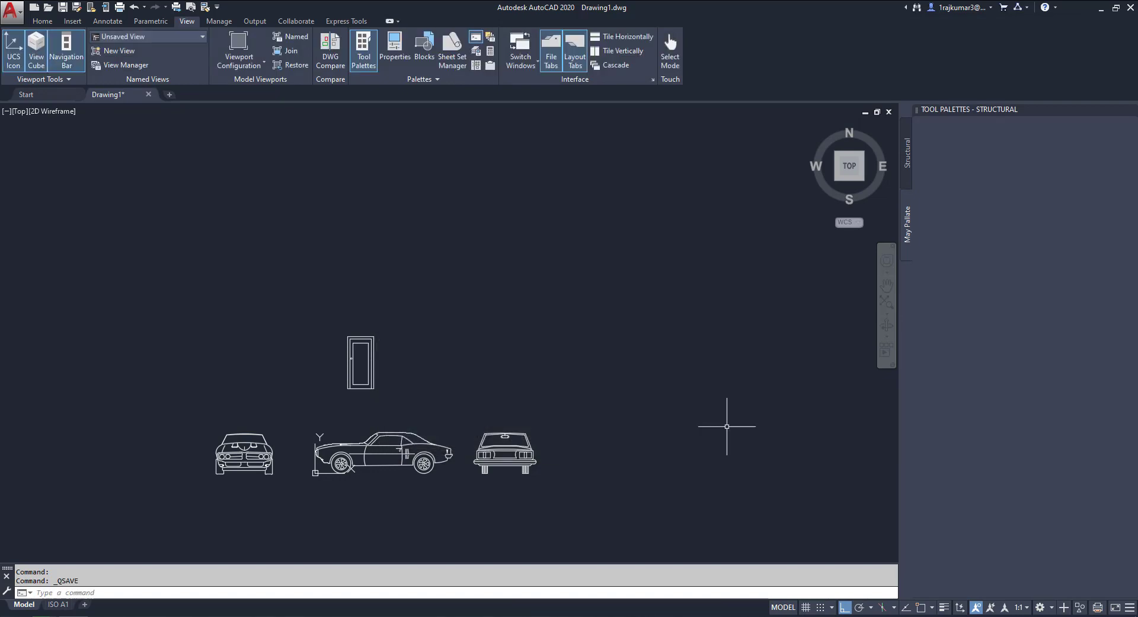
left_click(372, 370)
left_click_drag(441, 362, 1020, 246)
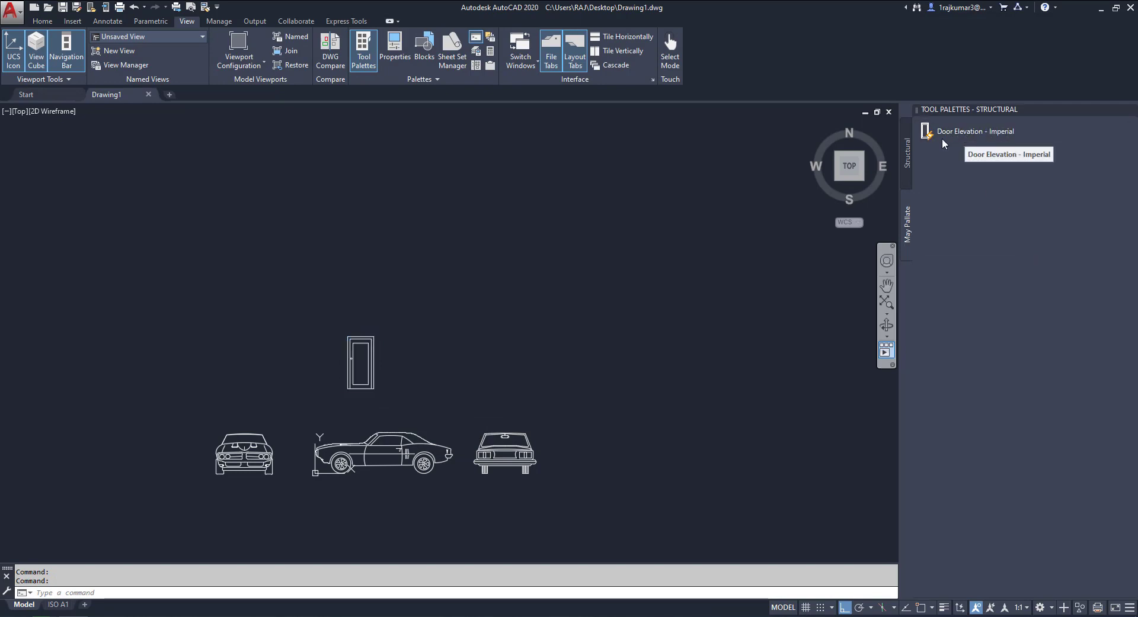
Step: Add the side-view, rear-view and front-view car blocks from the drawing to the May Pallate palette
left_click(400, 446)
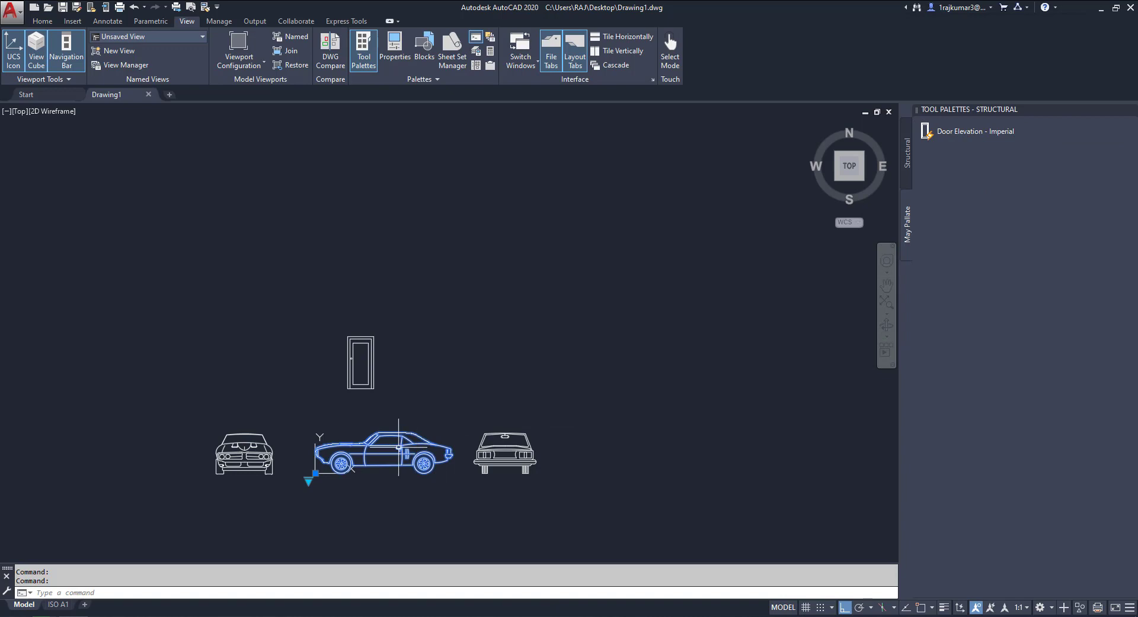
left_click_drag(860, 391, 1014, 240)
left_click(509, 454)
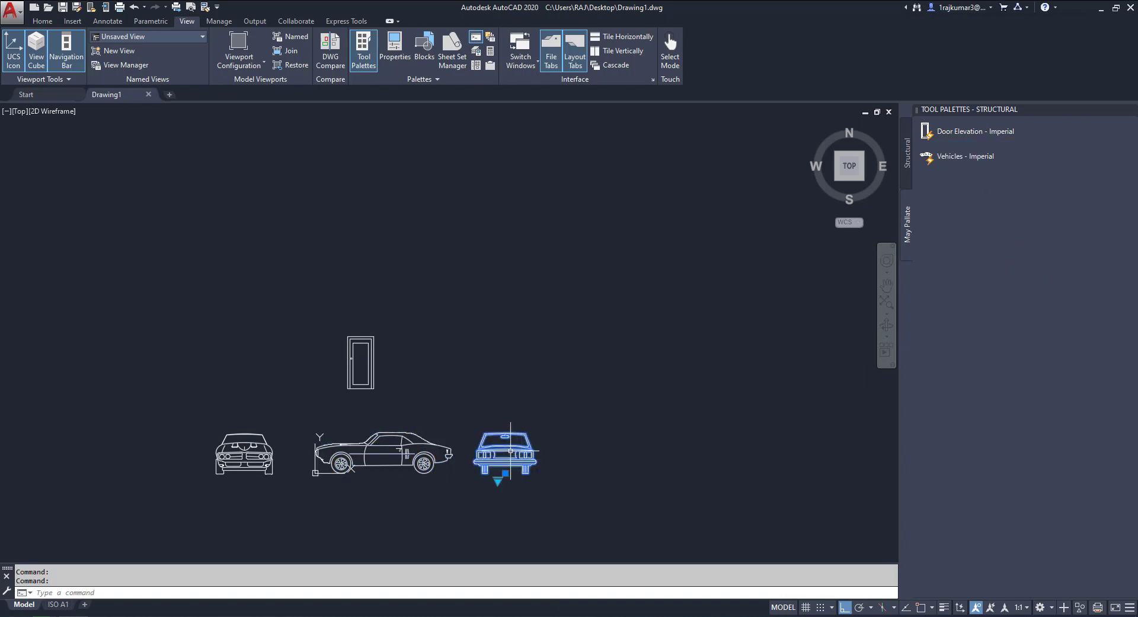
left_click_drag(509, 451, 1003, 303)
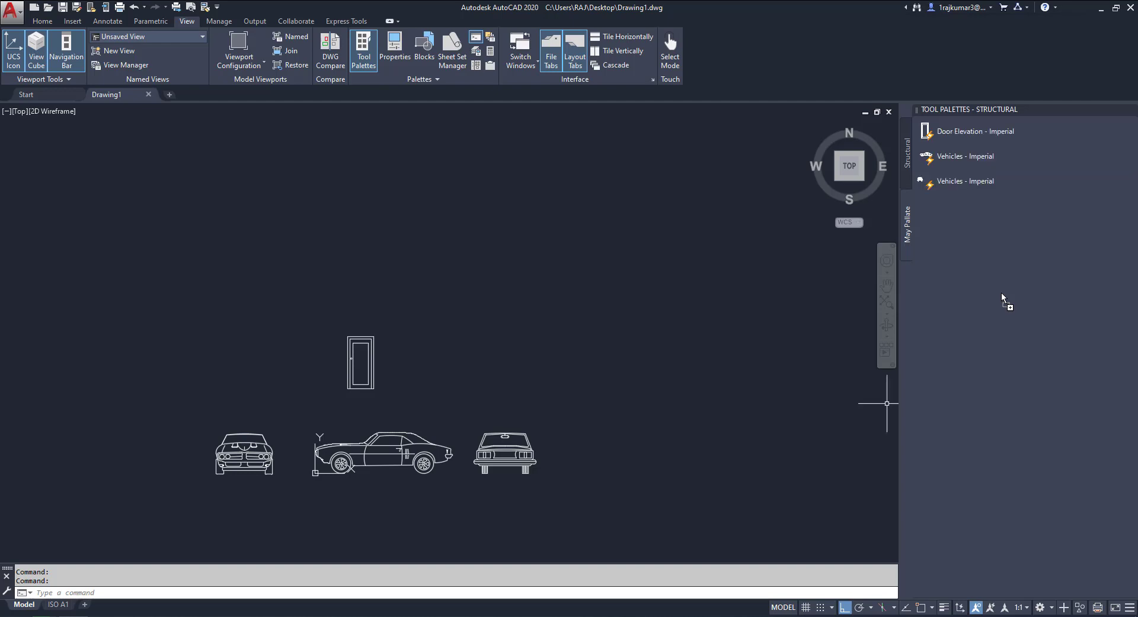
left_click(249, 455)
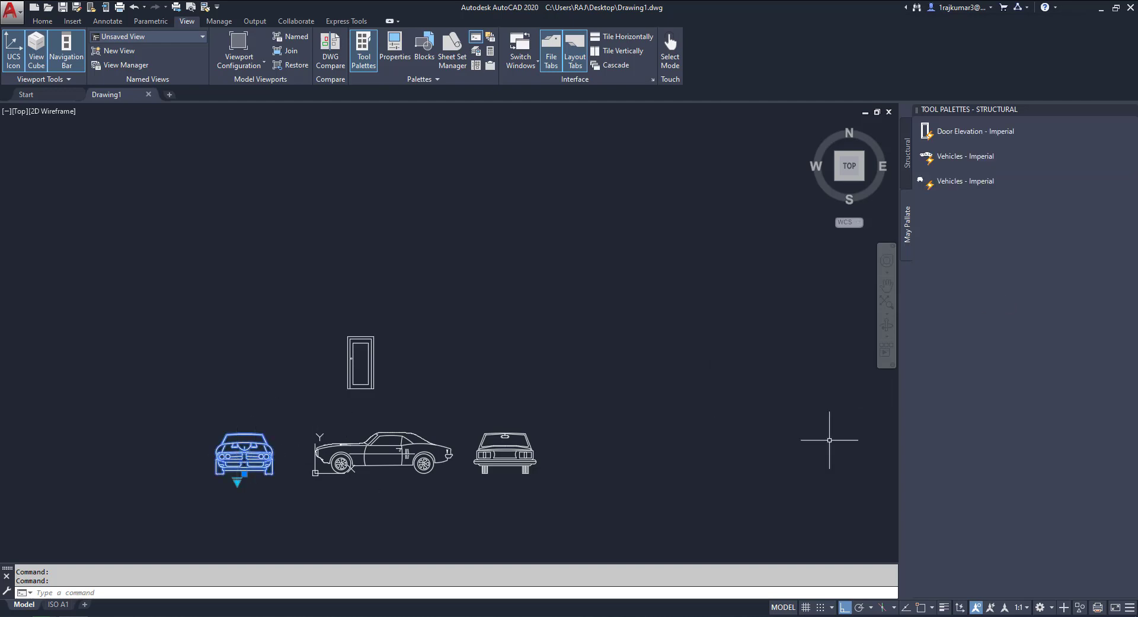
left_click_drag(249, 454, 984, 202)
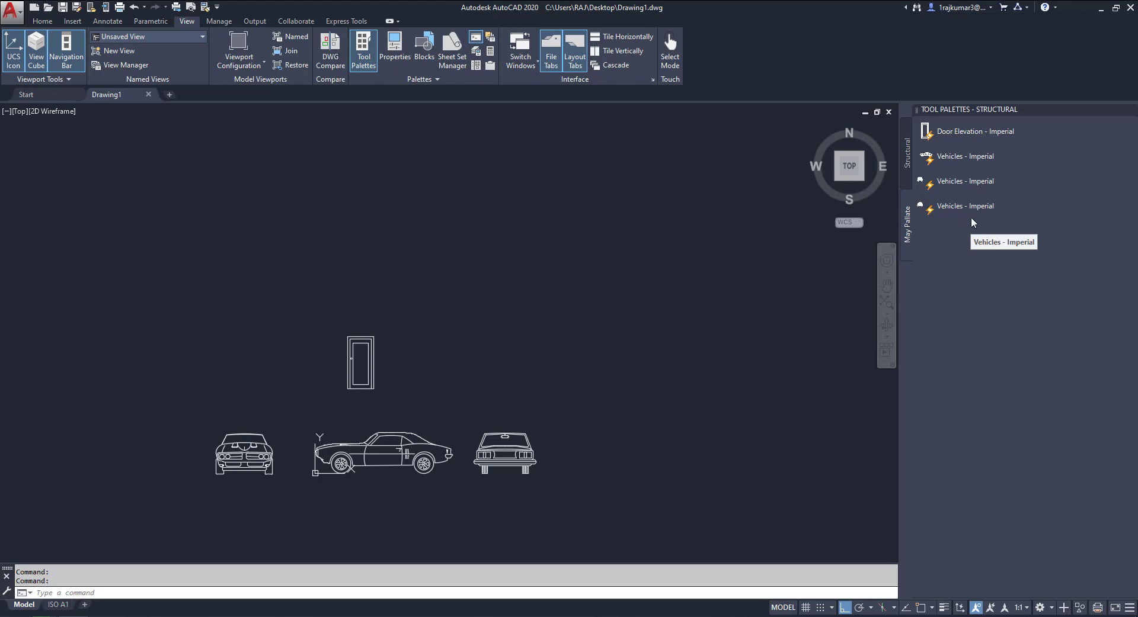
Step: Insert the front-view Vehicles - Imperial block from the May Pallate palette into the empty area above the existing blocks
left_click(969, 208)
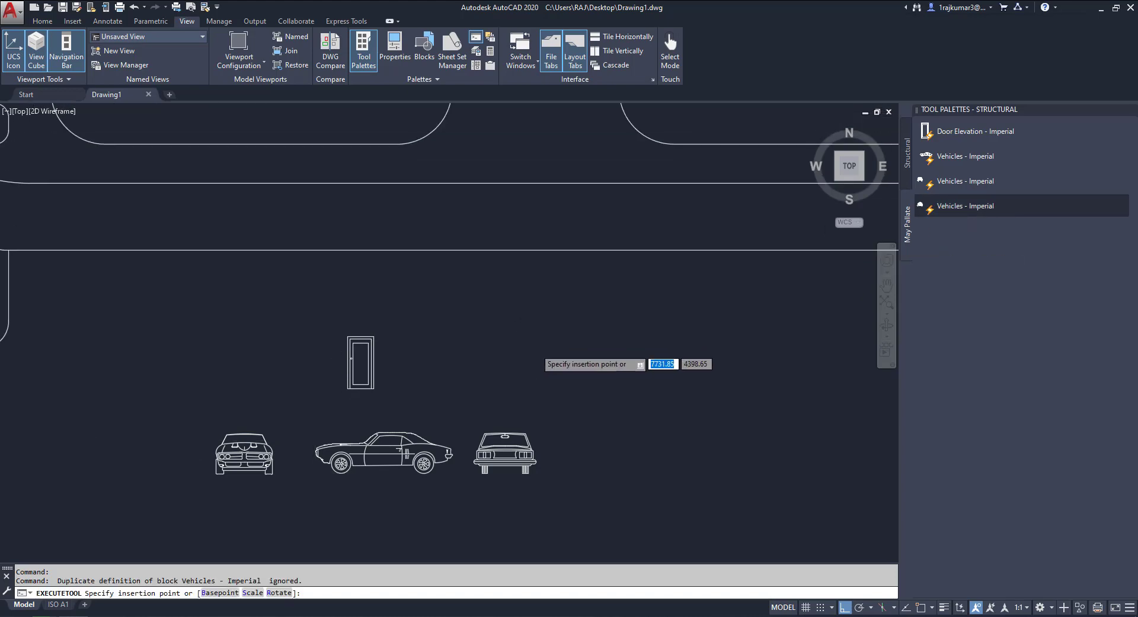
scroll(570, 348, "down", 8)
scroll(663, 290, "up", 3)
left_click(673, 278)
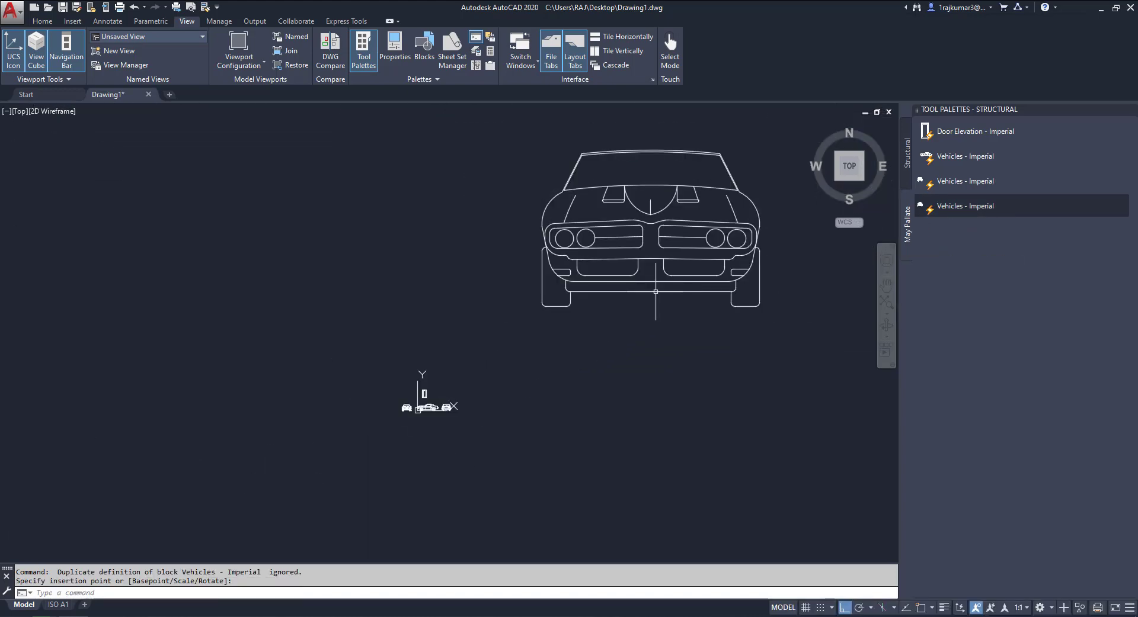
Step: Examine the newly inserted front-view car and compare its size with the original car and door blocks
scroll(279, 474, "up", 2)
scroll(343, 407, "up", 2)
scroll(314, 456, "down", 4)
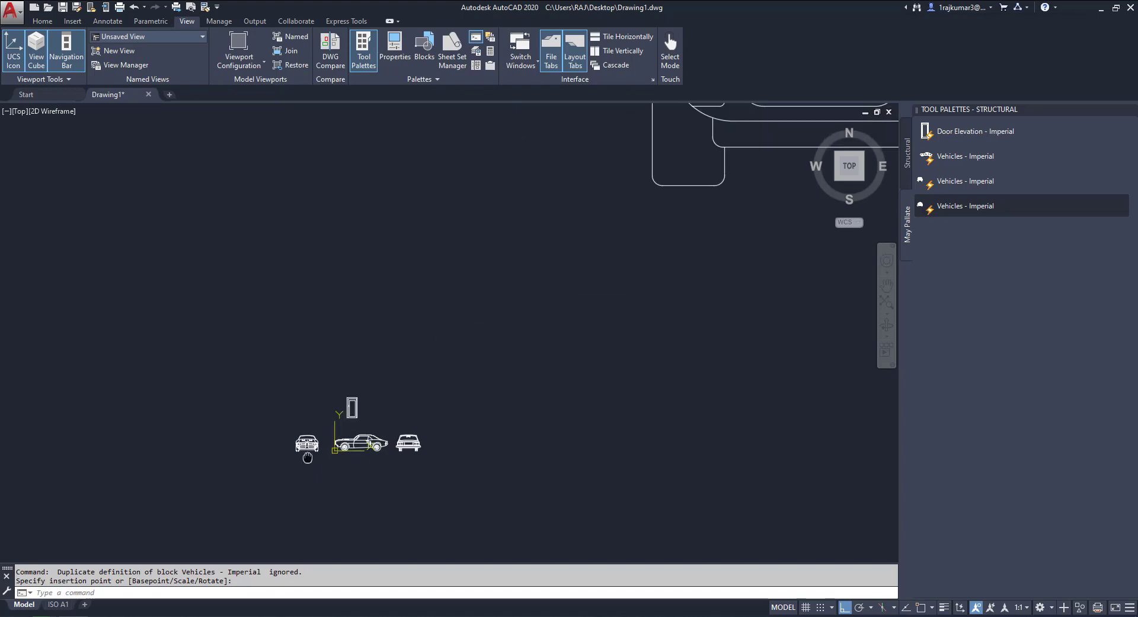
middle_click_drag(307, 459, 128, 578)
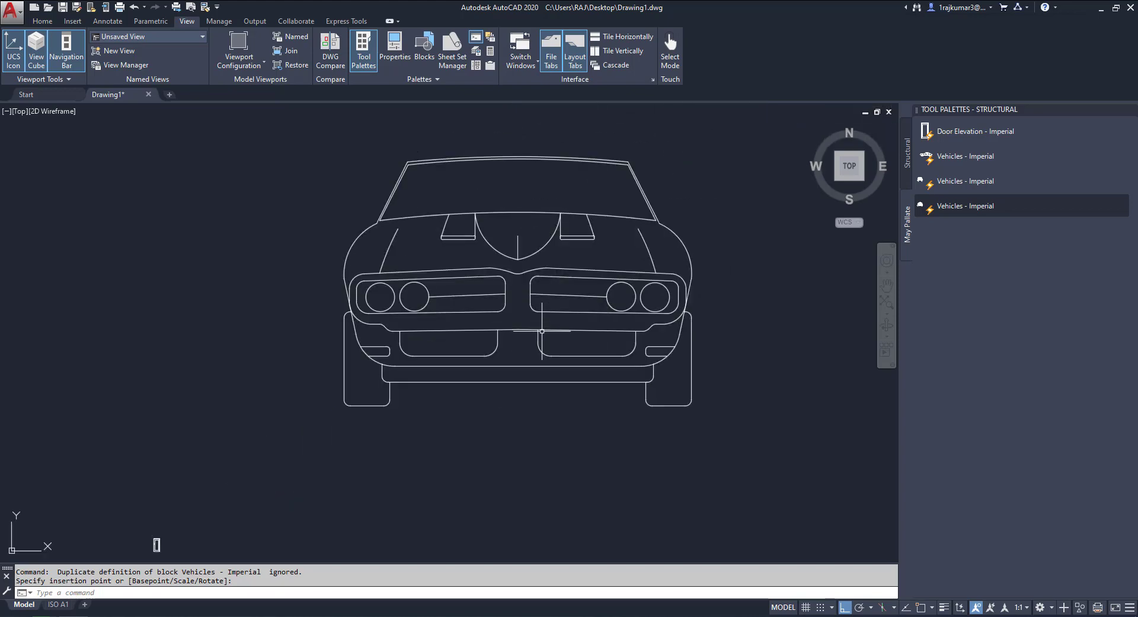
scroll(493, 331, "down", 2)
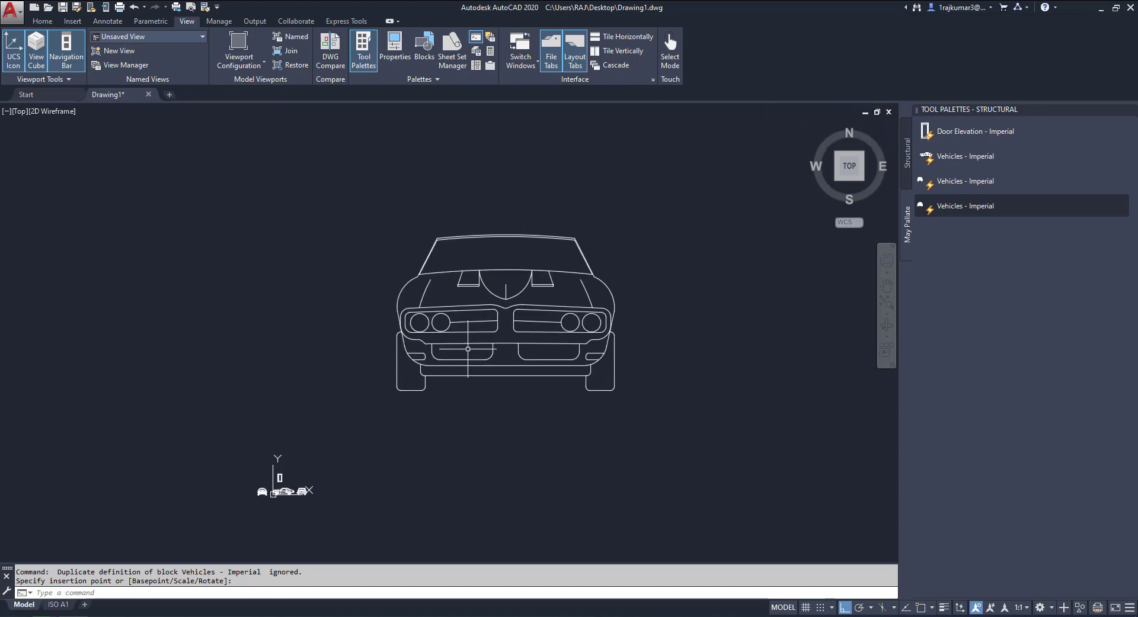
middle_click_drag(541, 359, 533, 364)
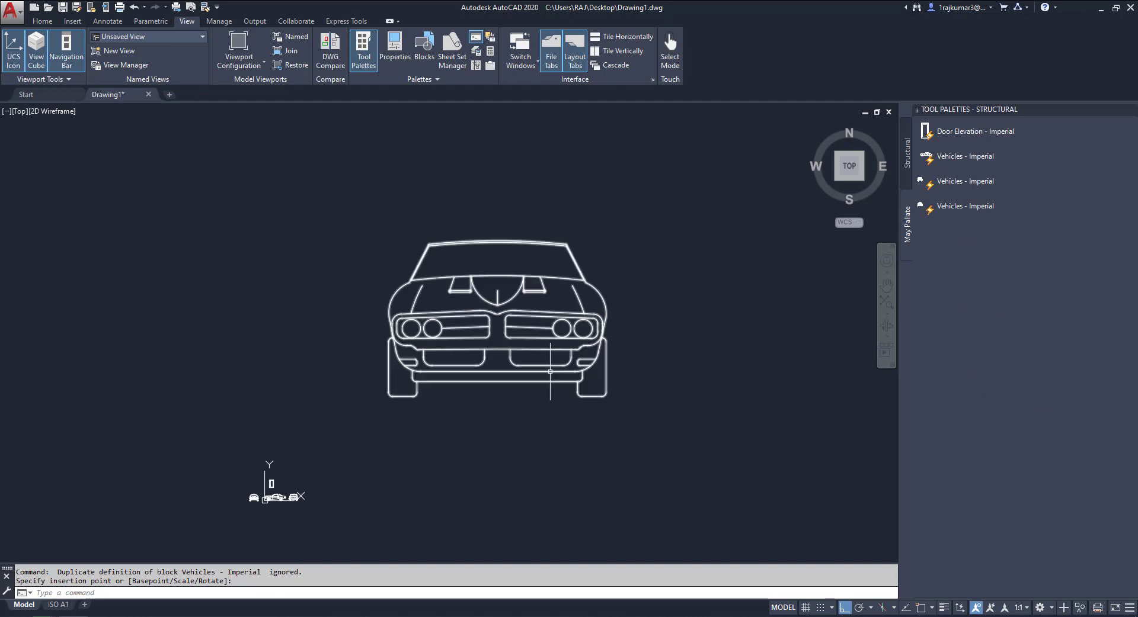
middle_click_drag(550, 372, 551, 377)
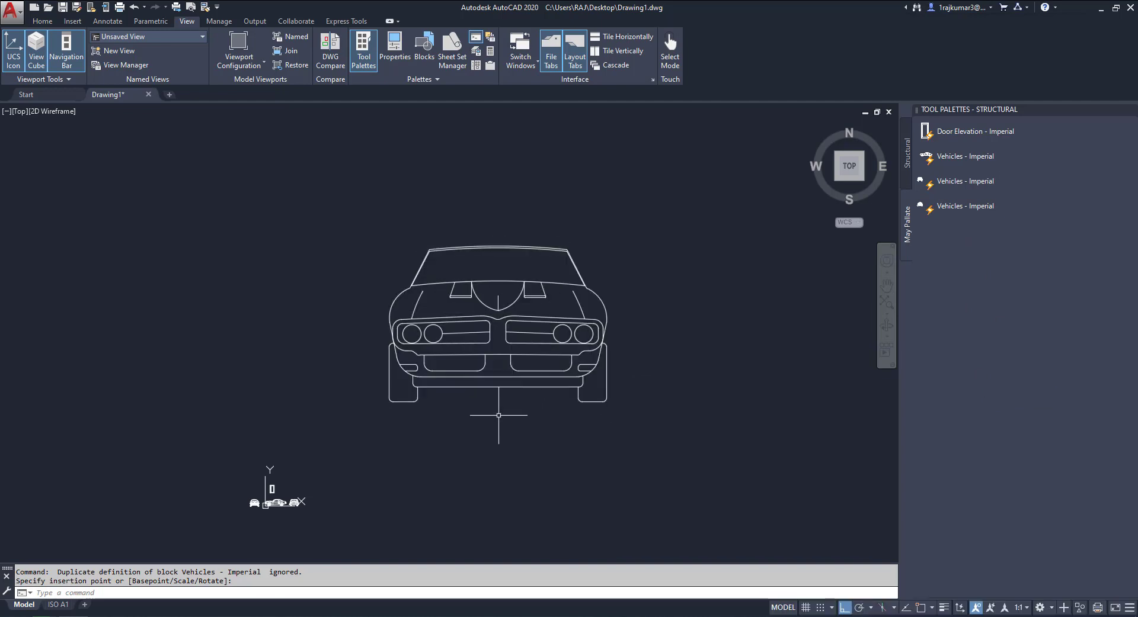